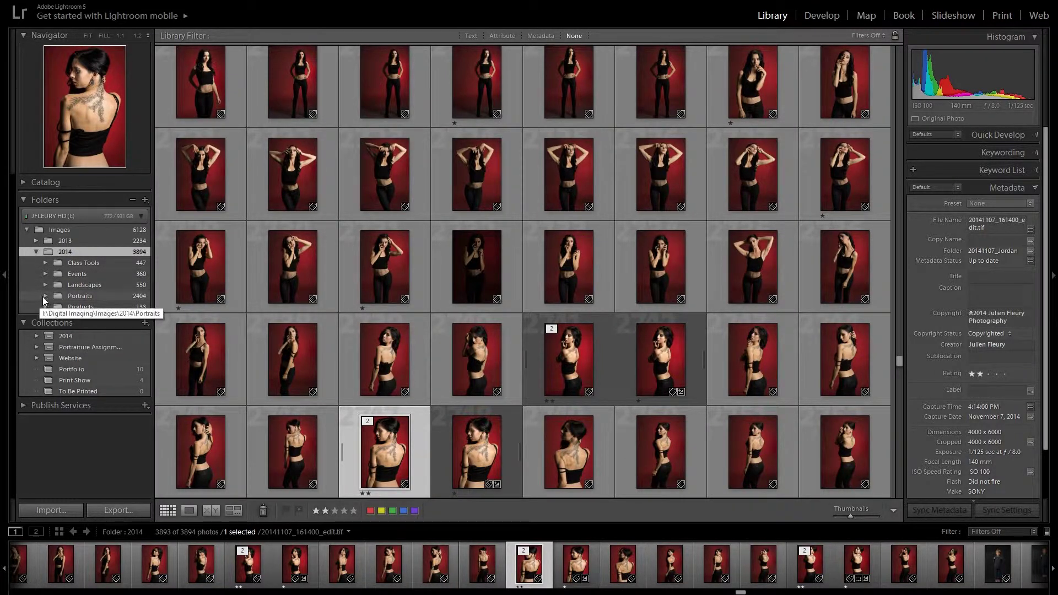
Expand the Portraits folder under 2014 and the 2014 collection set to view their contents
click(45, 296)
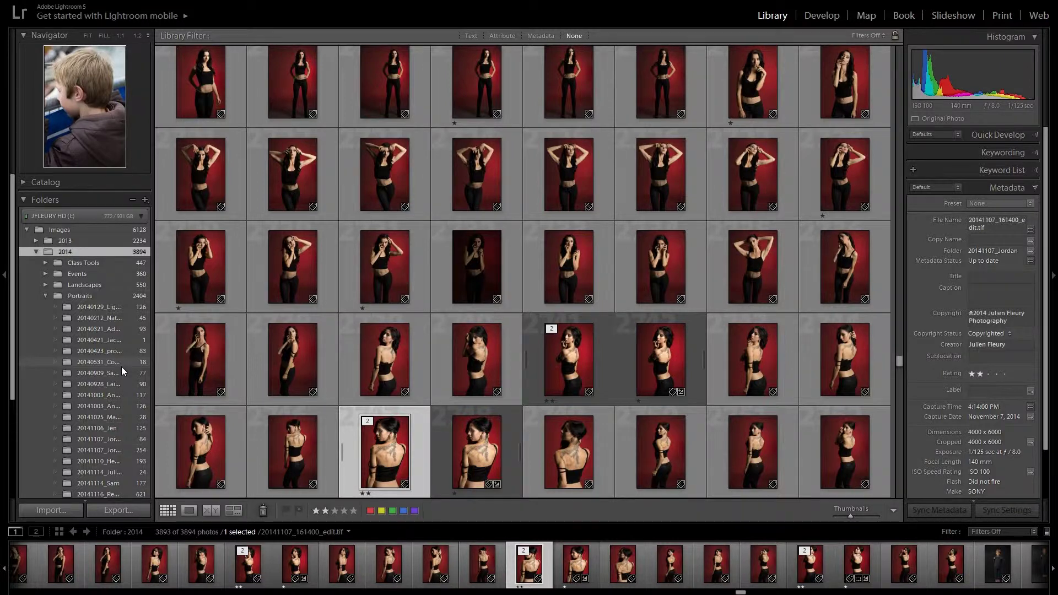
scroll(120, 366, down, 3)
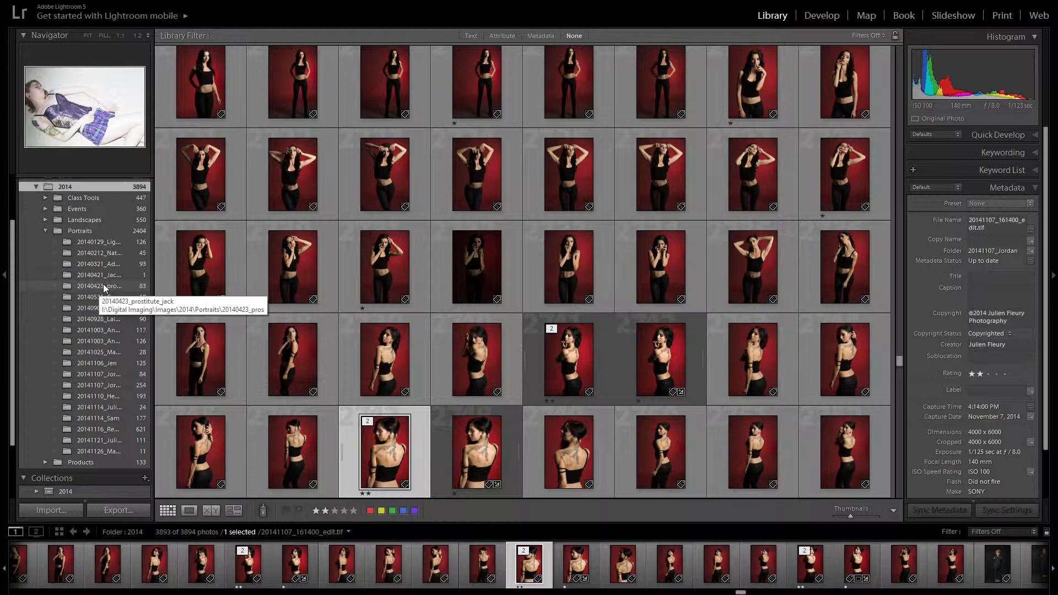
scroll(134, 344, down, 3)
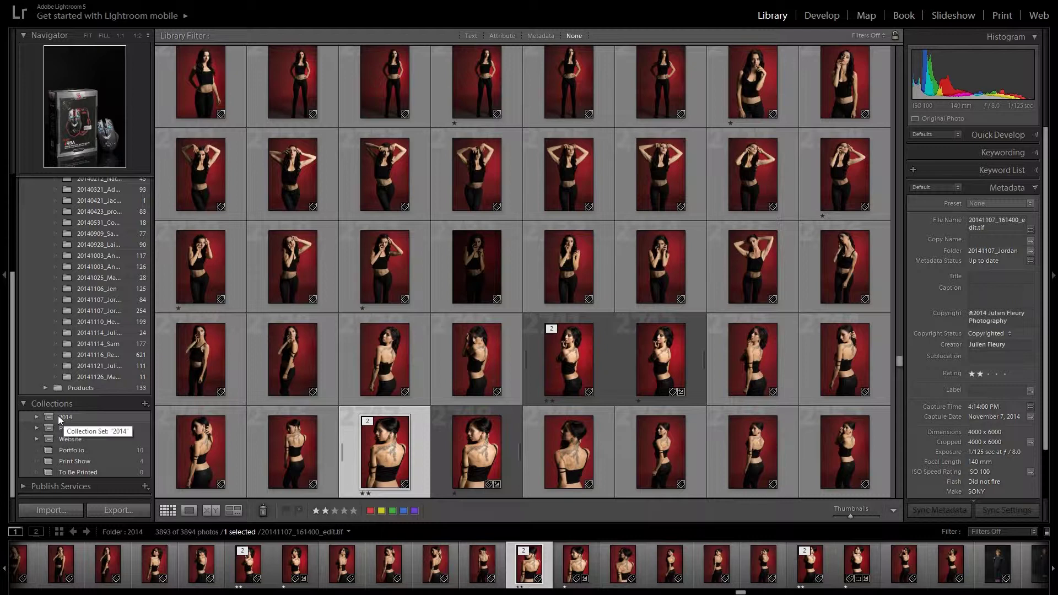
click(36, 417)
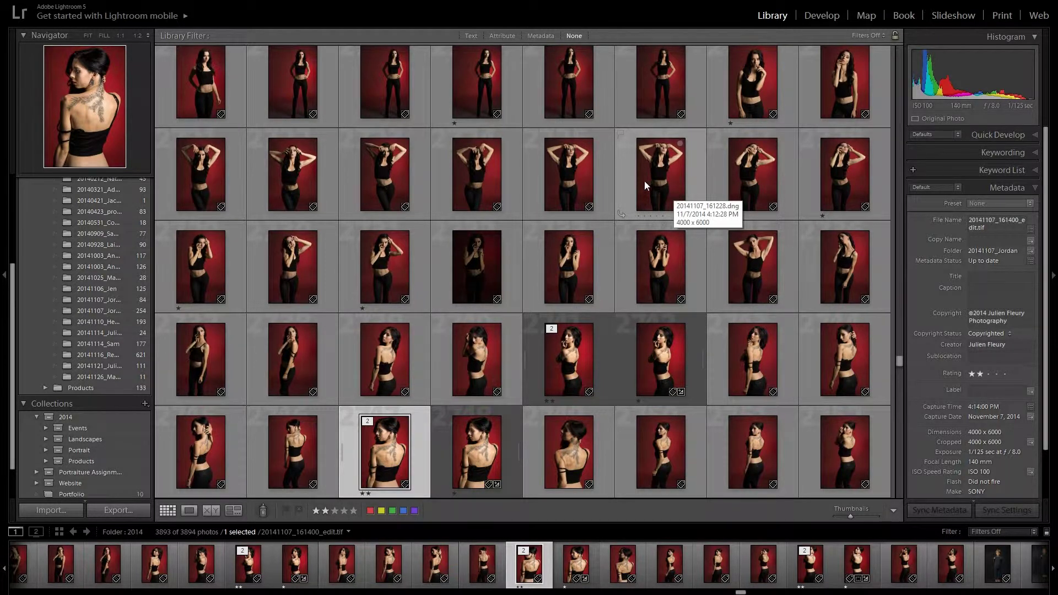
Open the photo import from the card reader and set the import method to Copy as DNG
click(67, 509)
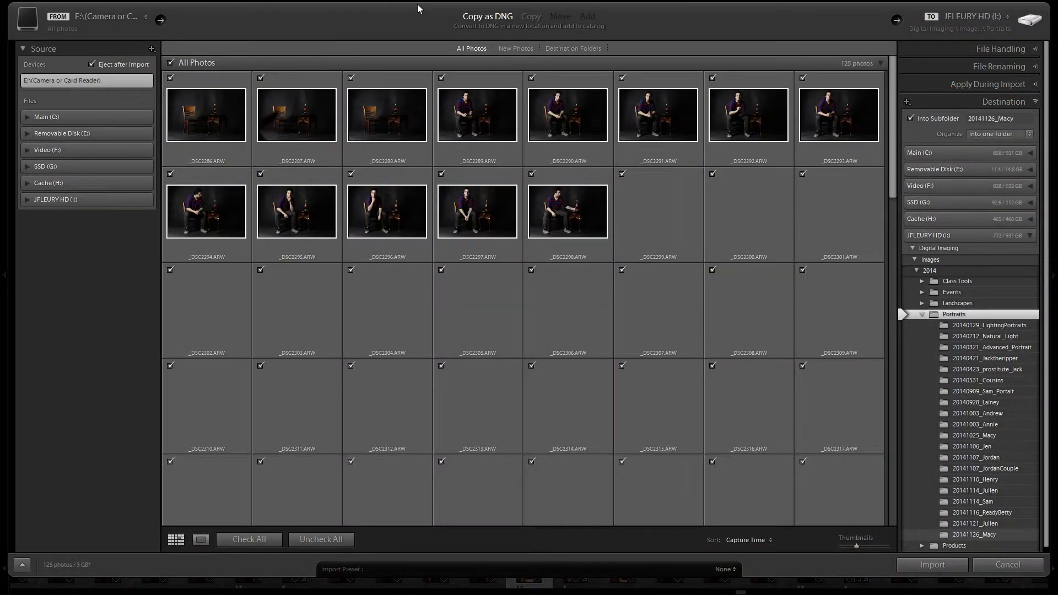
scroll(441, 335, down, 6)
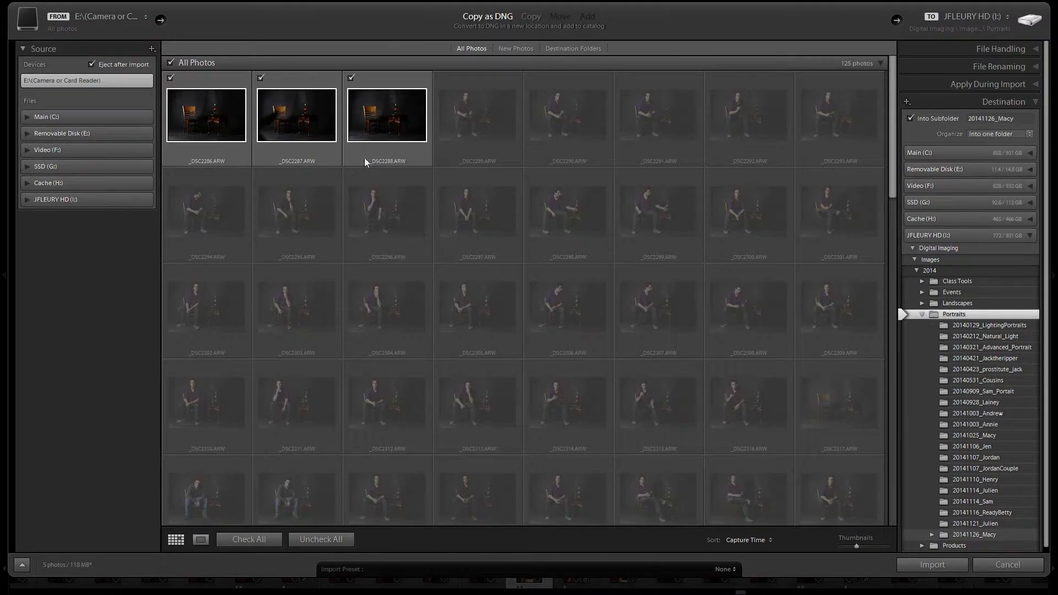
mouse_move(288, 149)
mouse_move(614, 301)
click(538, 20)
click(495, 21)
Review the import's file handling options and its file renaming templates, keeping YYYYMMDD_HrMiSec
click(1001, 49)
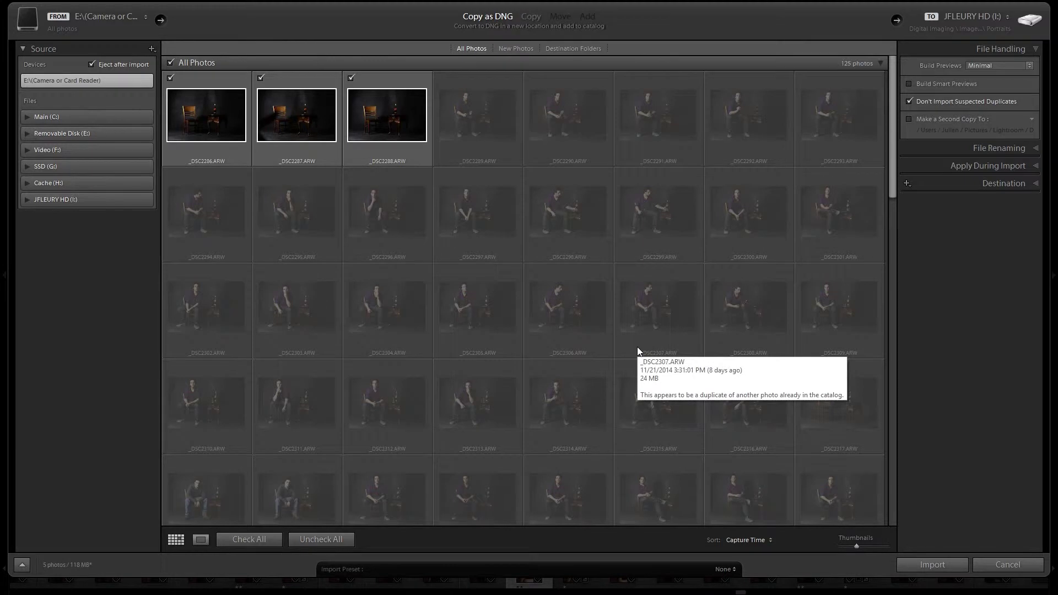
click(1036, 149)
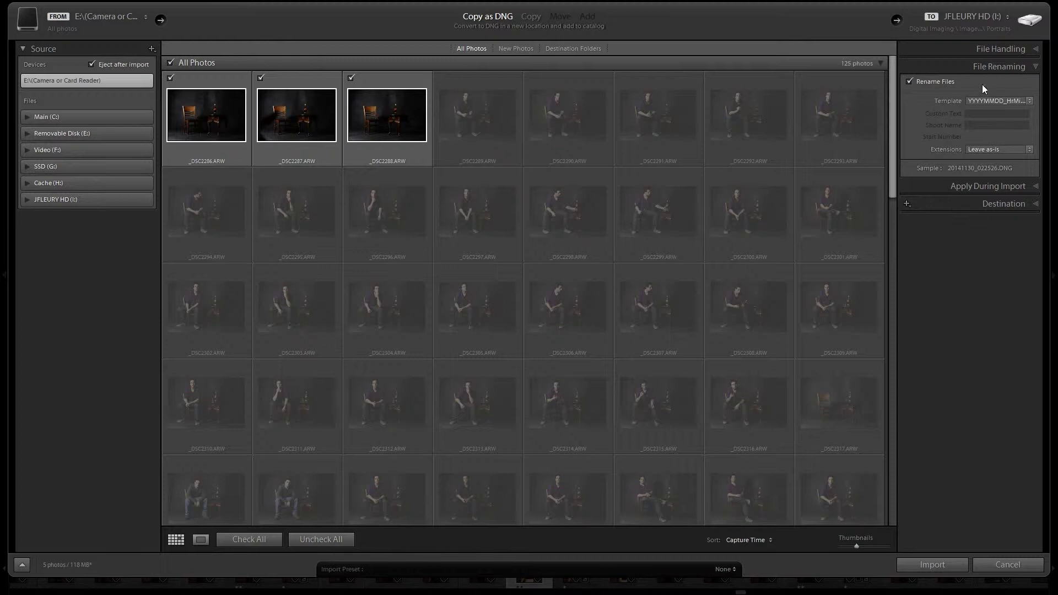
click(983, 101)
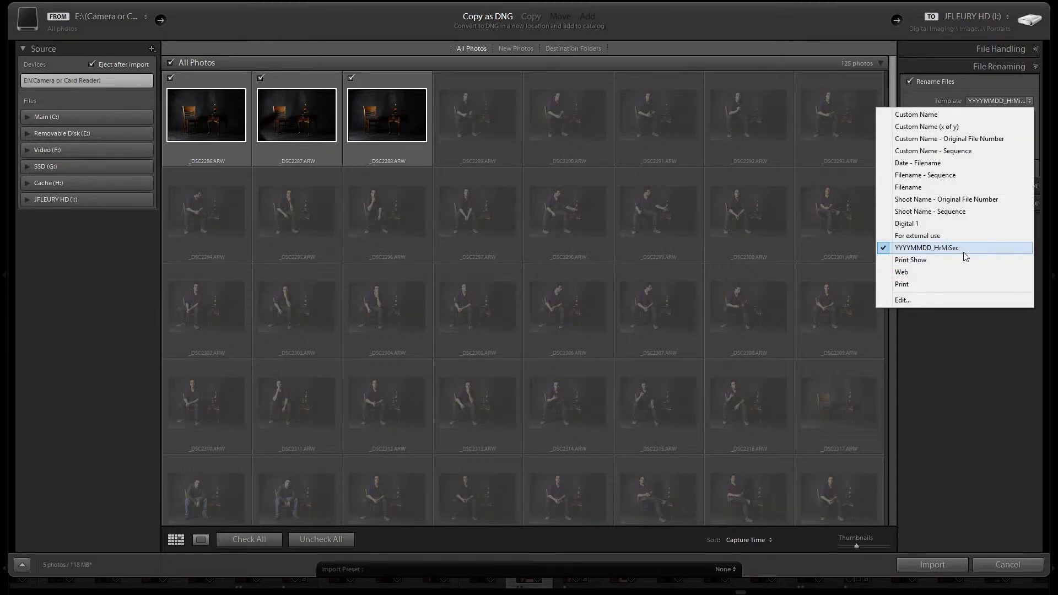
click(930, 48)
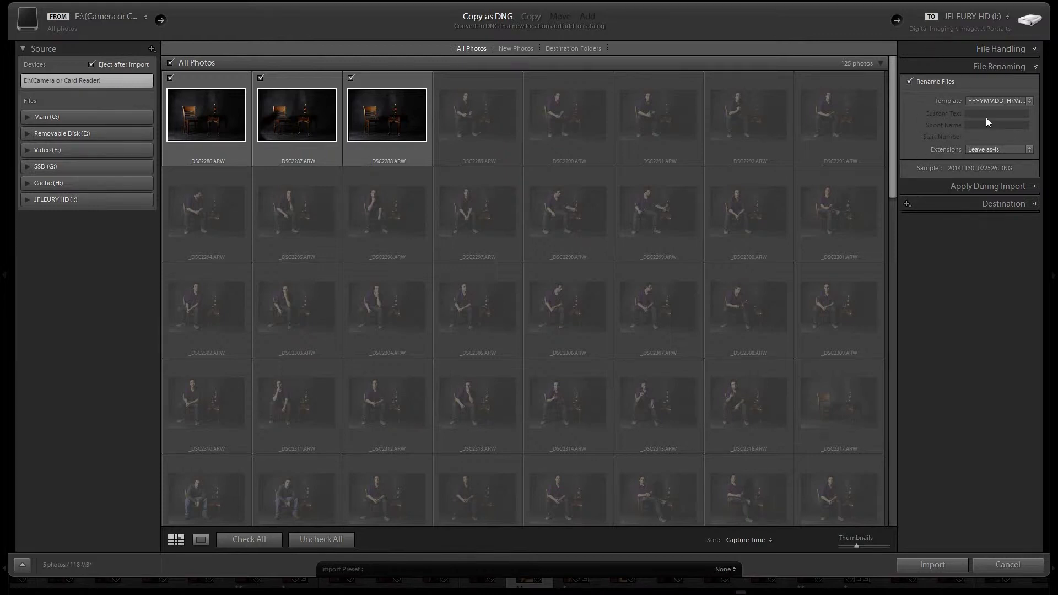
Apply the ©2014 Fleury Photography metadata preset and the keyword Austin to the photos during import
click(1028, 186)
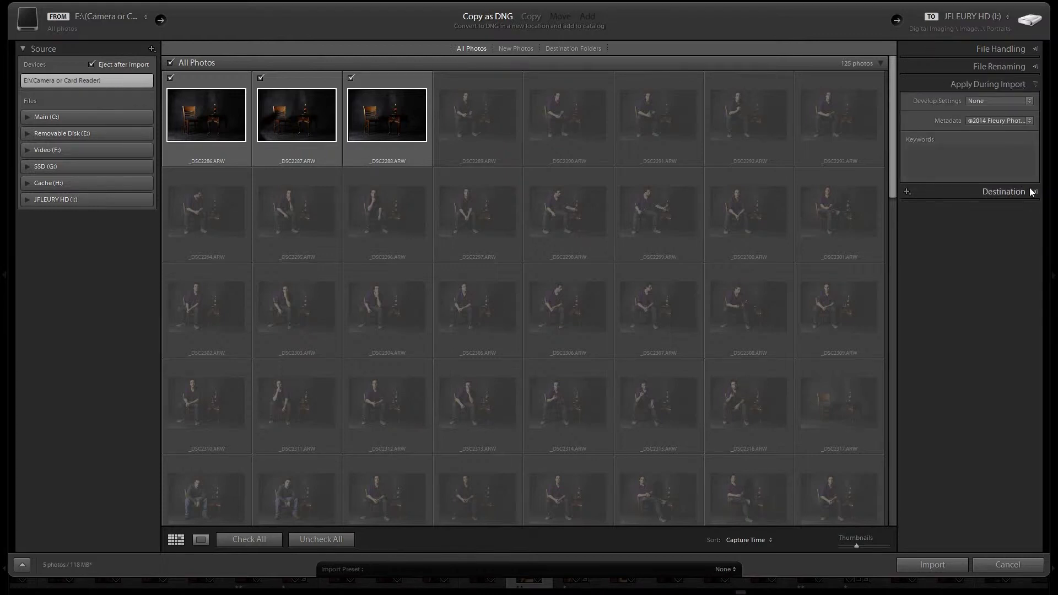
click(976, 177)
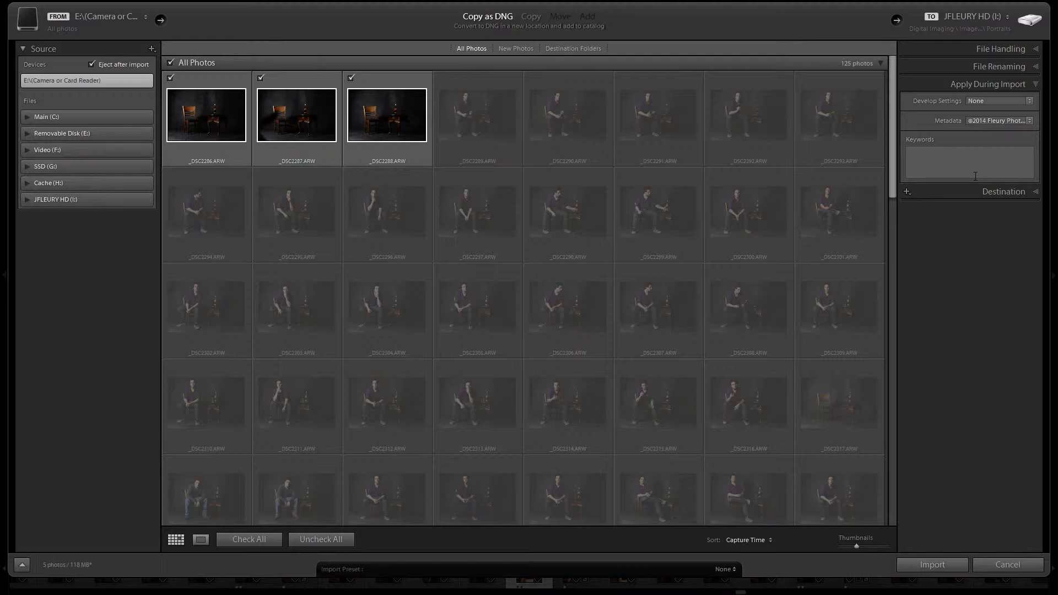
click(999, 123)
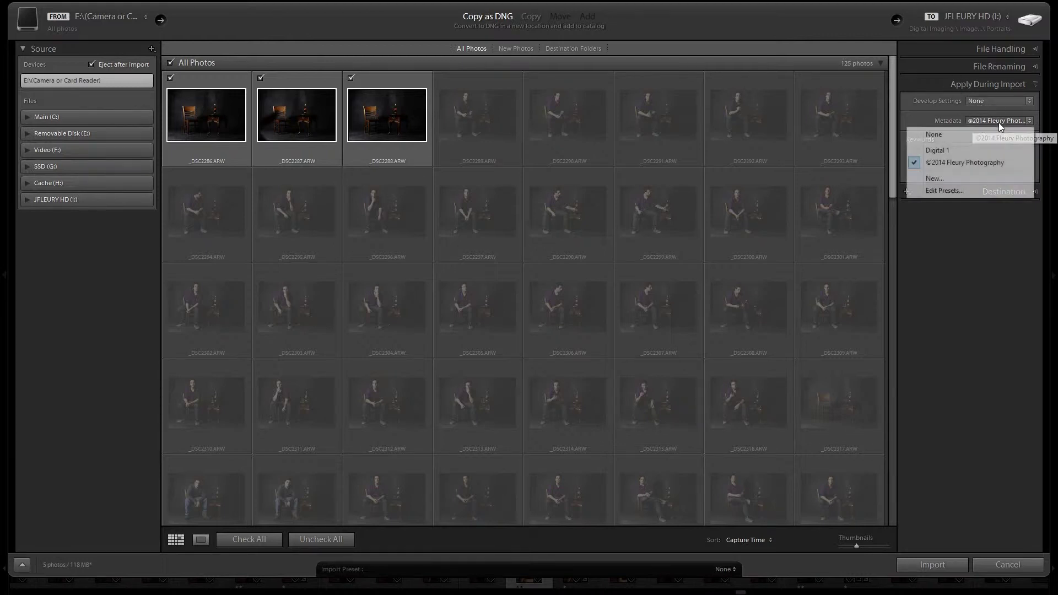
click(973, 162)
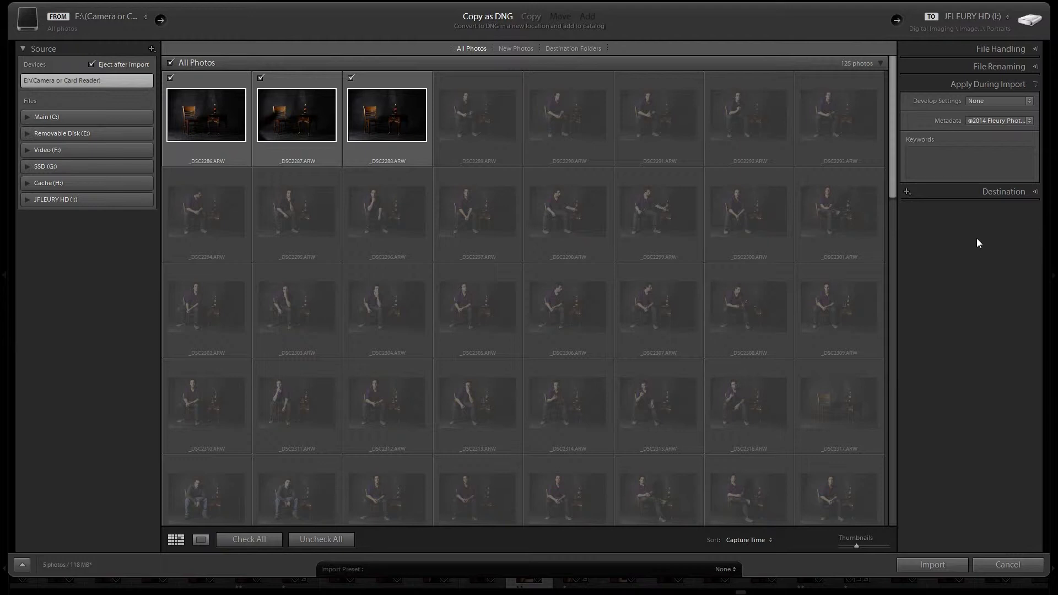
click(965, 169)
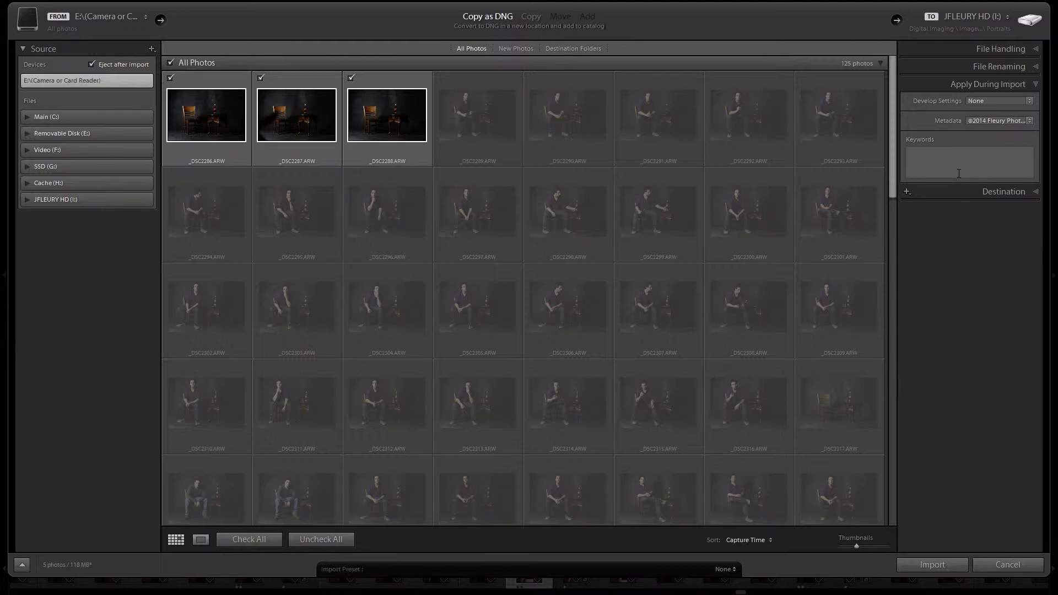
click(965, 169)
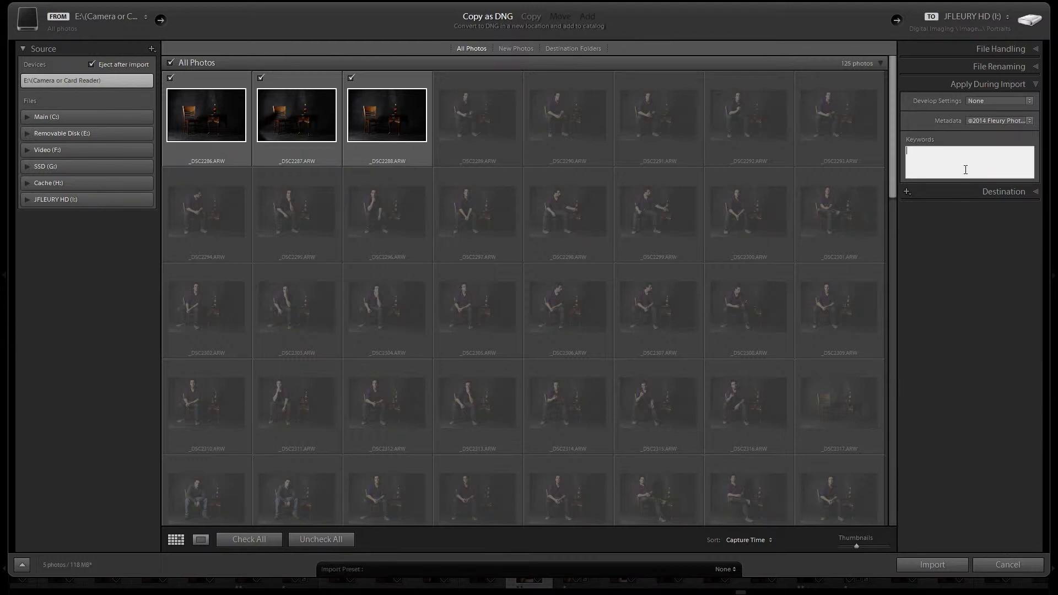
text(Austin)
Name the import's destination subfolder 20141129_Test inside Portraits, and cancel the import
click(1015, 193)
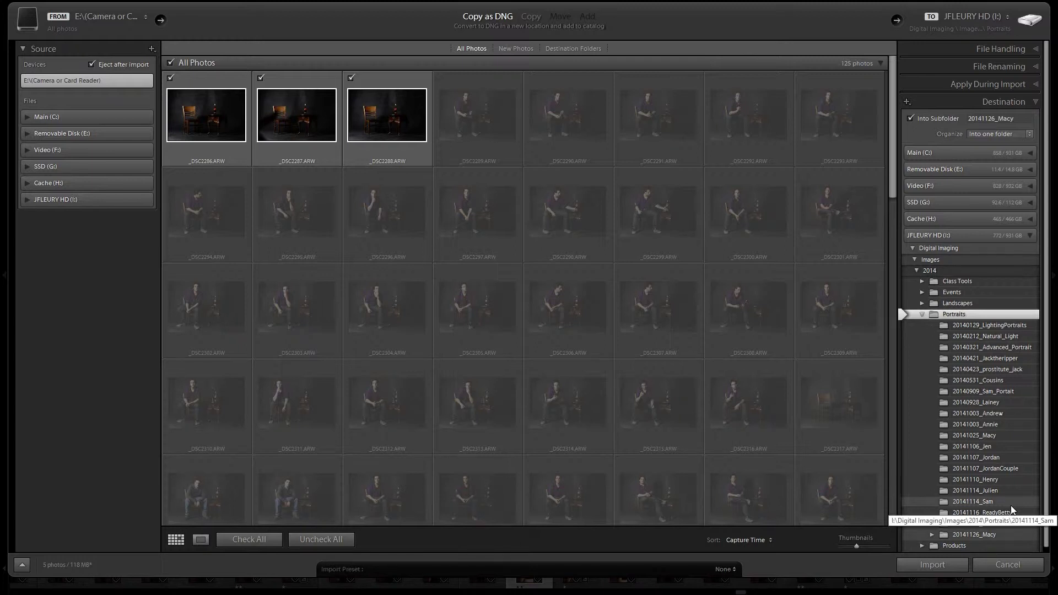
click(999, 118)
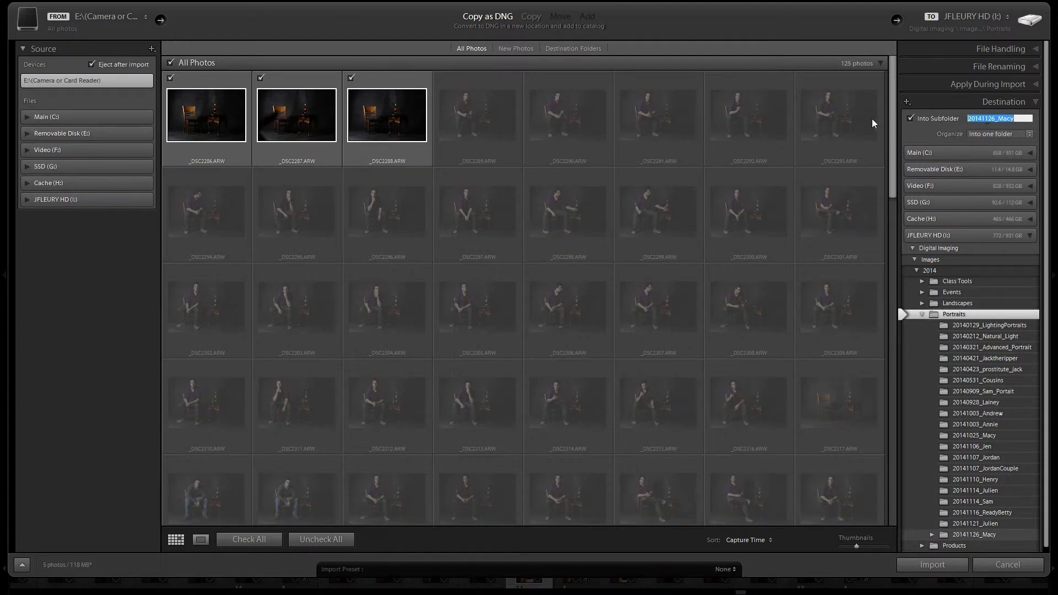
text(2014)
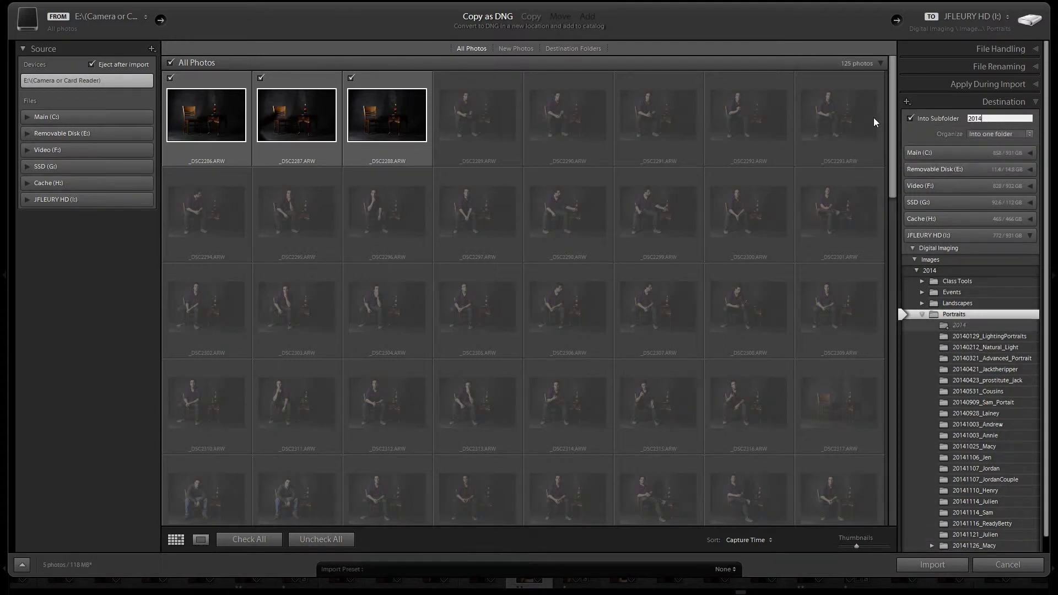
text(1129_Test)
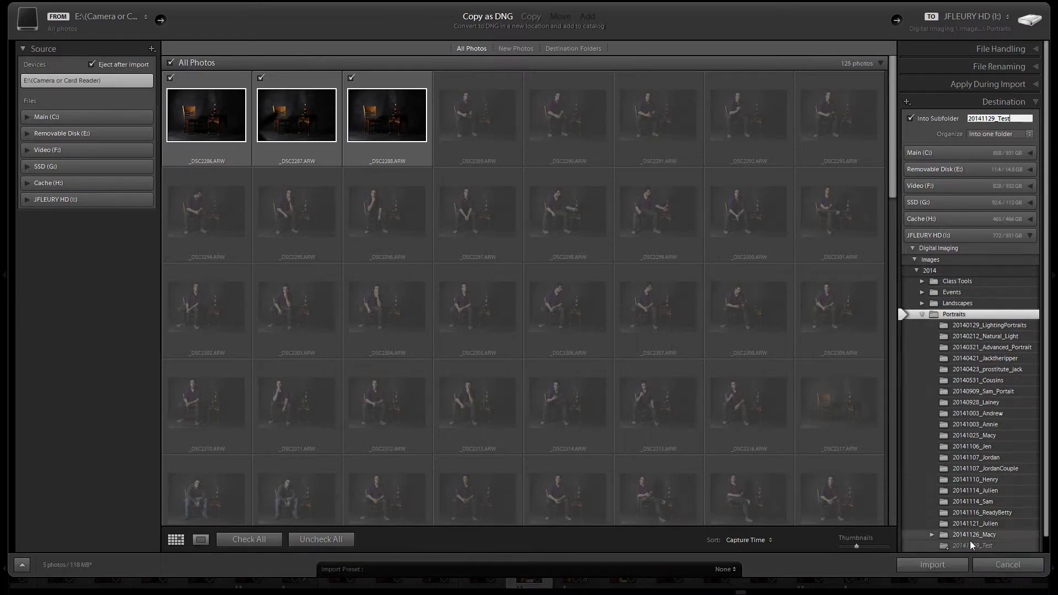
click(1020, 566)
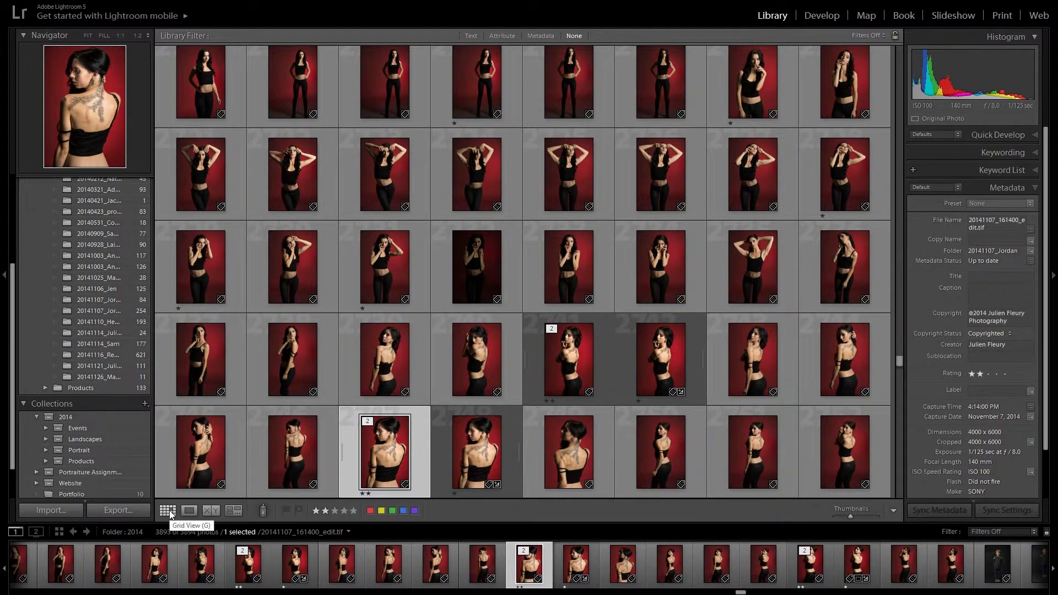
View the Metadata, Attribute and Text library filters, and turn filtering back off
click(549, 35)
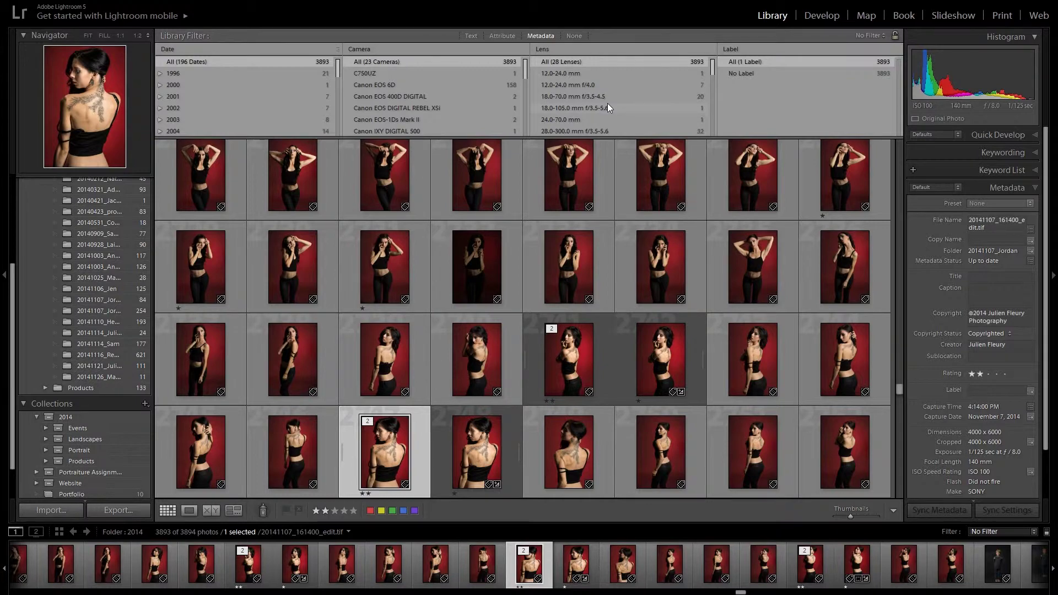
click(502, 36)
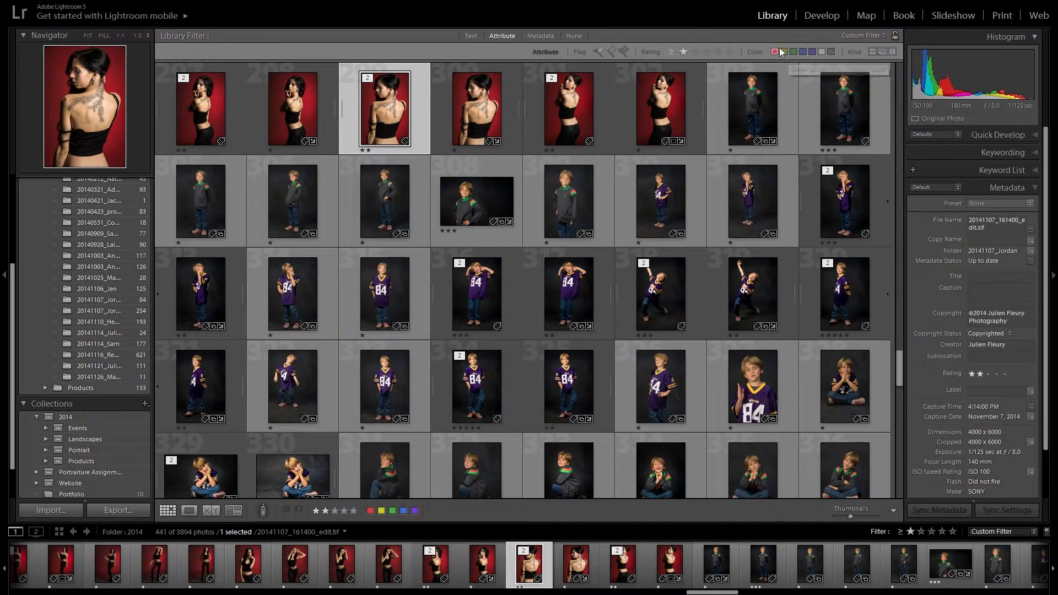
shift+click(475, 36)
click(575, 36)
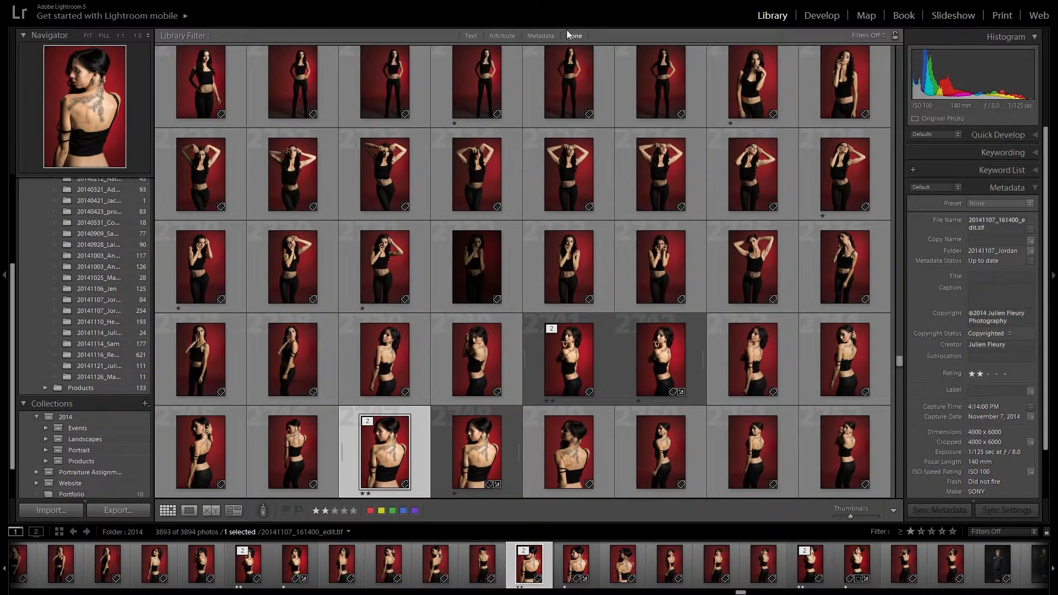
Show the selected photo in Loupe view and browse back through the preceding photos
click(189, 511)
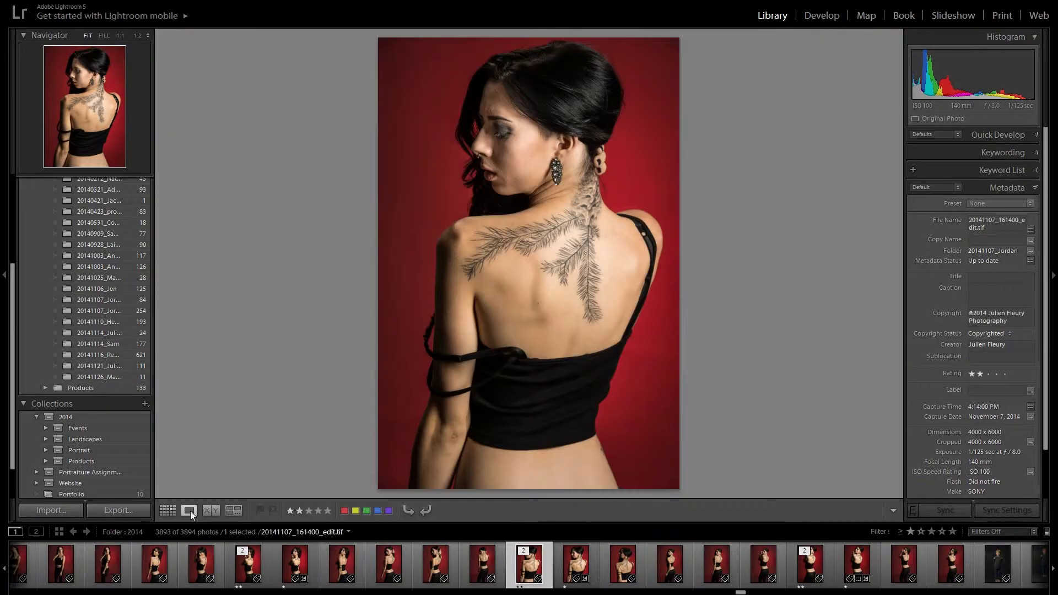
key(Left)
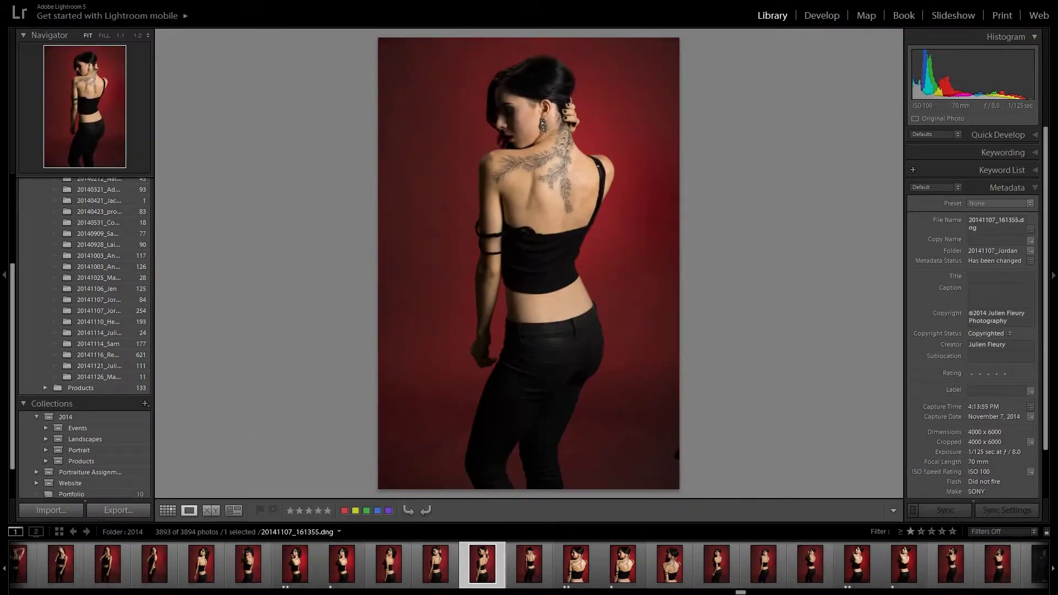
key(Left)
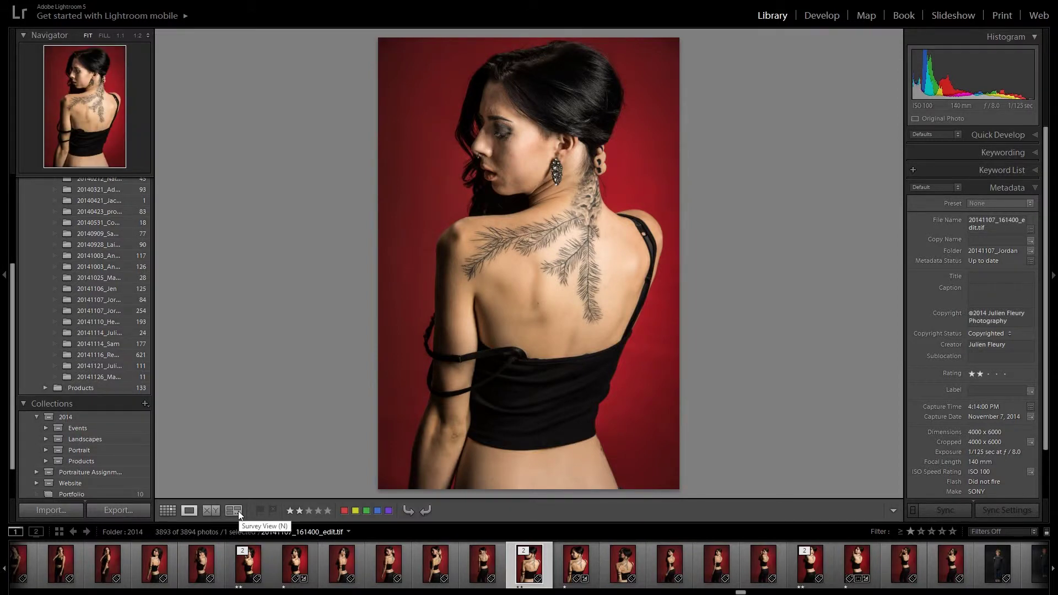
Select the current photo plus the six before it and view them together in Compare and Survey views
key(shift+Left)
key(shift+Left)
key(shift+Left)
key(shift+Left)
key(shift+Left)
key(shift+Left)
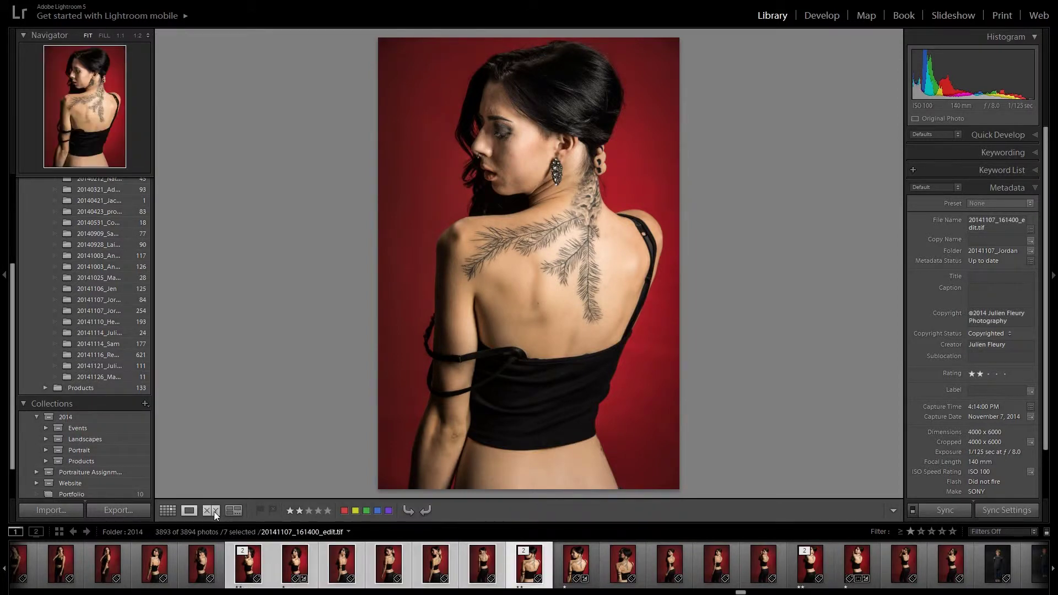
click(214, 511)
click(230, 512)
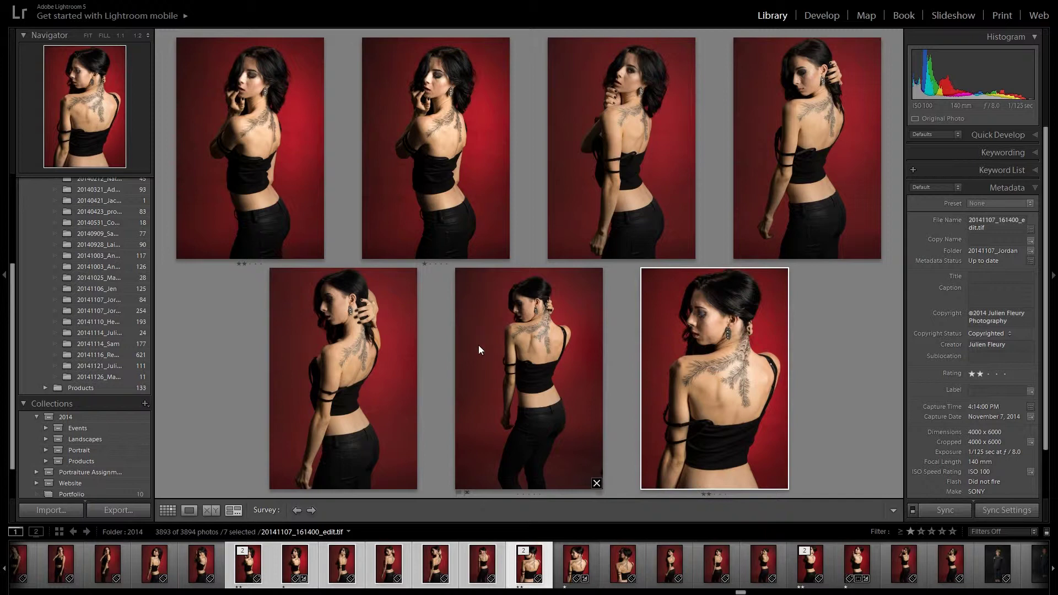
Return to 20141107_161400_edit.tif alone in Loupe view and check which tools the toolbar can display
click(524, 581)
click(187, 511)
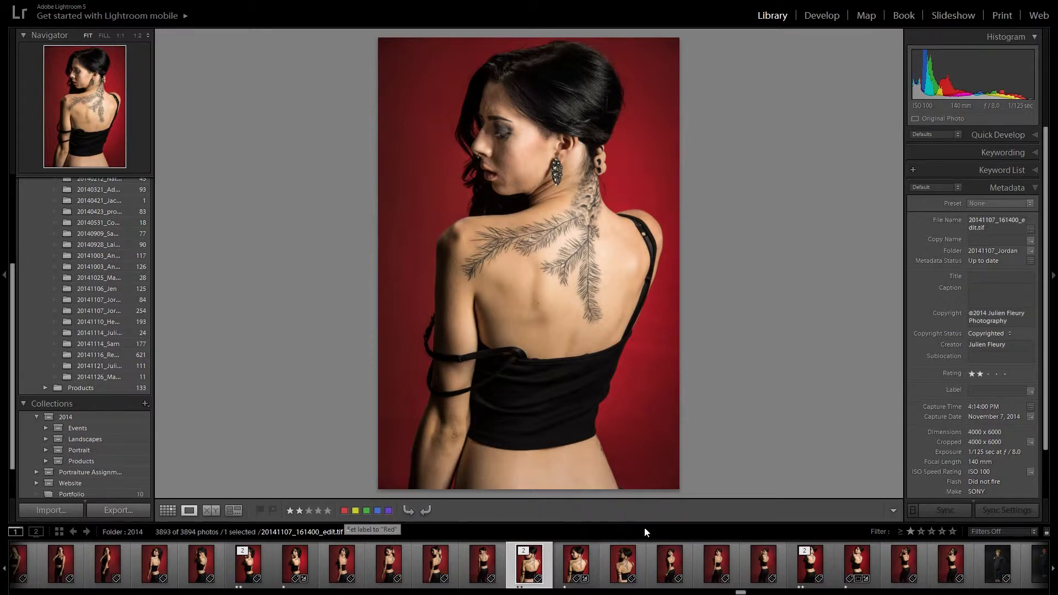
click(893, 511)
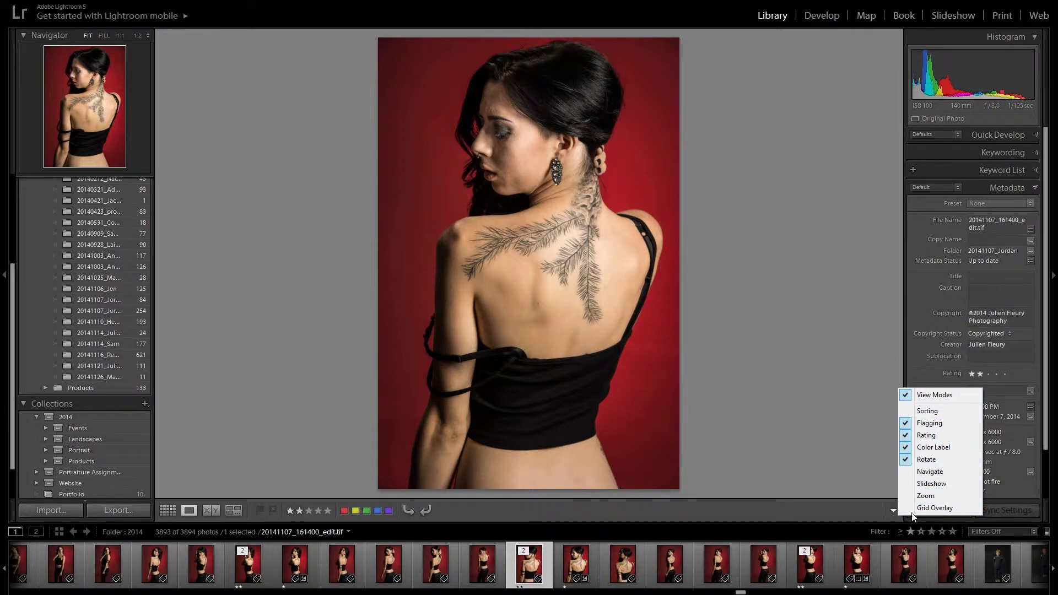
click(789, 513)
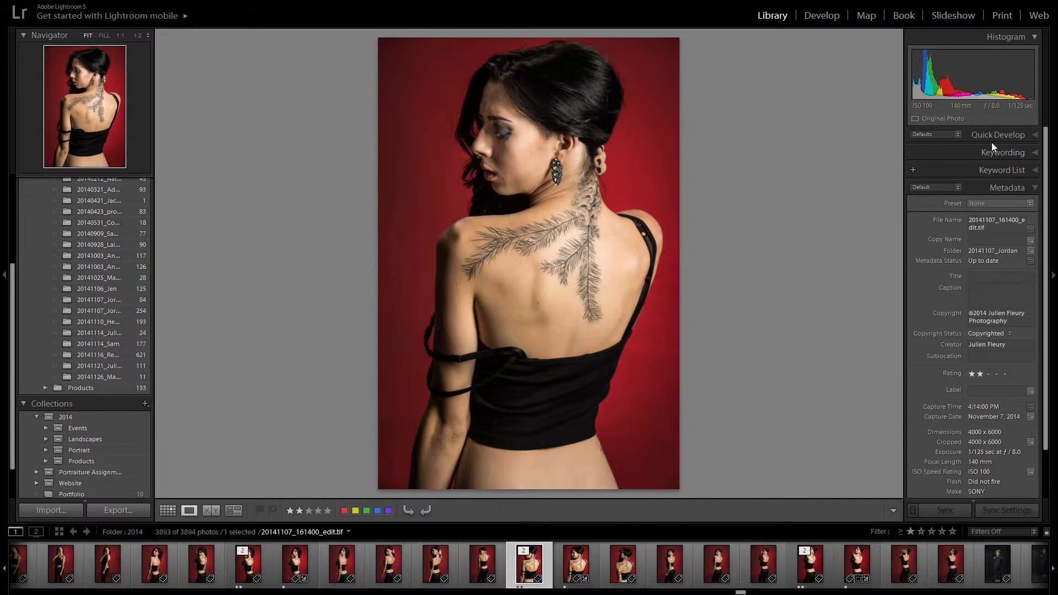
Examine the photo's keyword tags and the catalog's hierarchical keyword list
click(1020, 153)
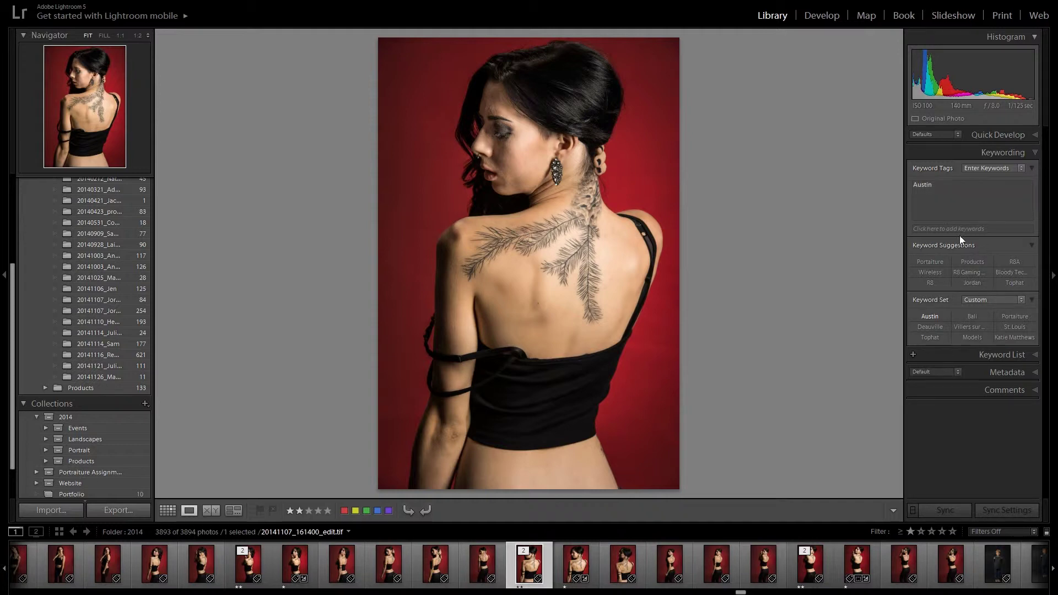
click(973, 201)
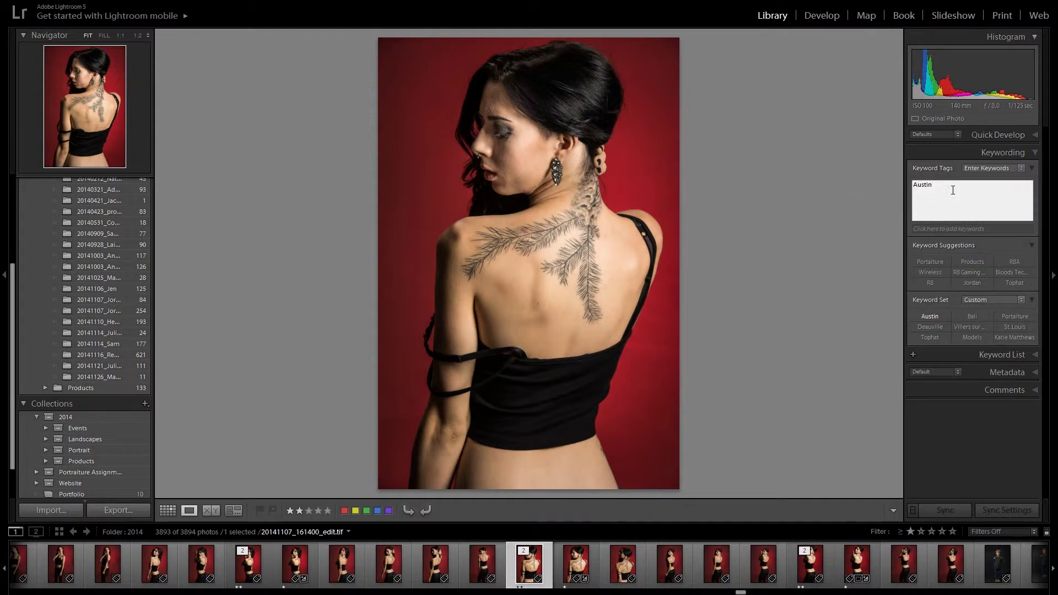
click(1036, 356)
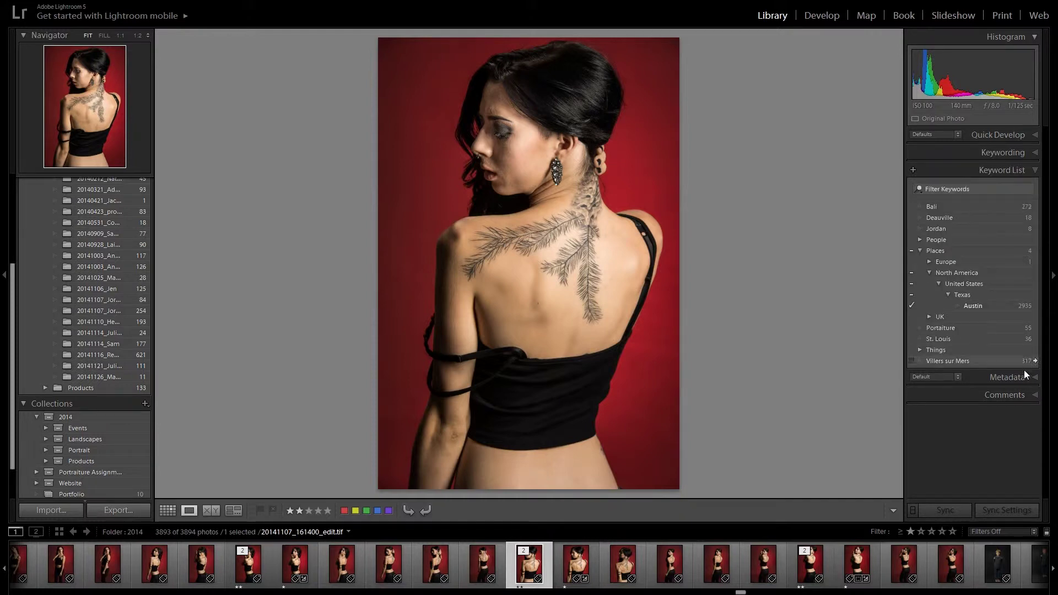
key(alt+f)
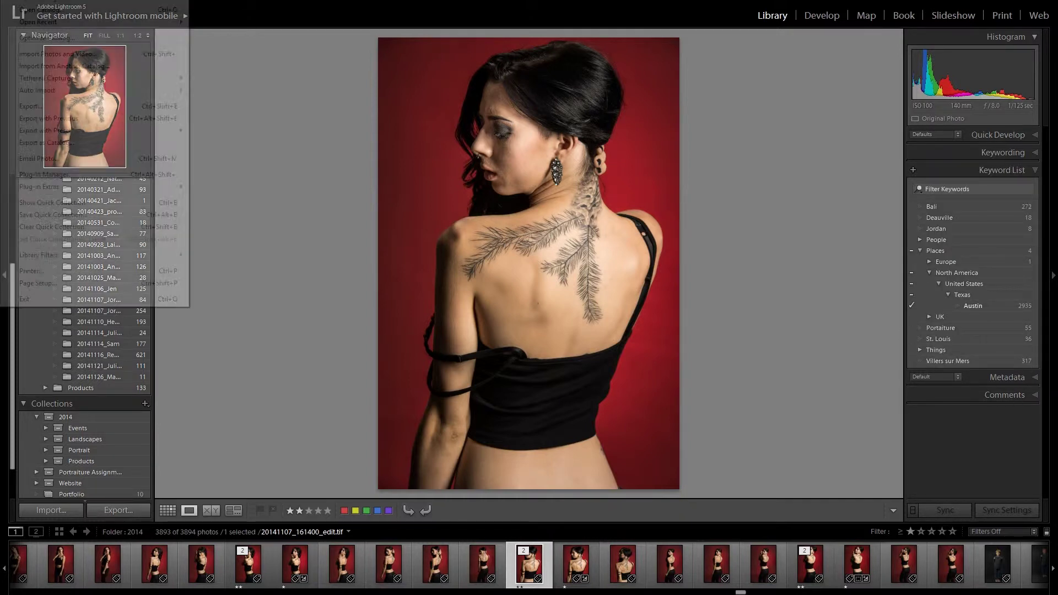
key(Right)
key(Right)
key(Right)
key(Right)
key(Right)
key(Right)
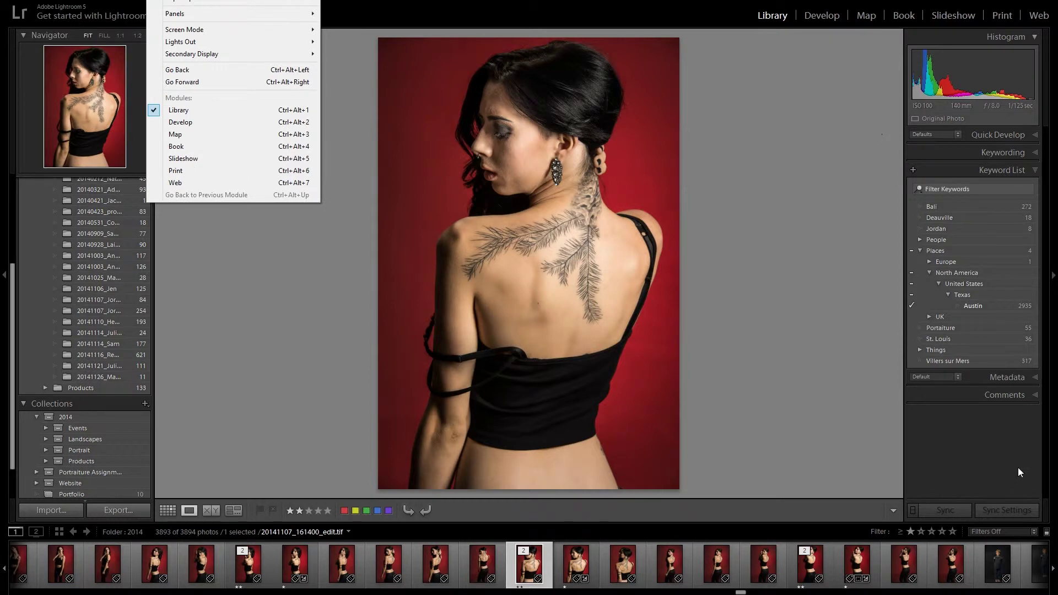
key(Escape)
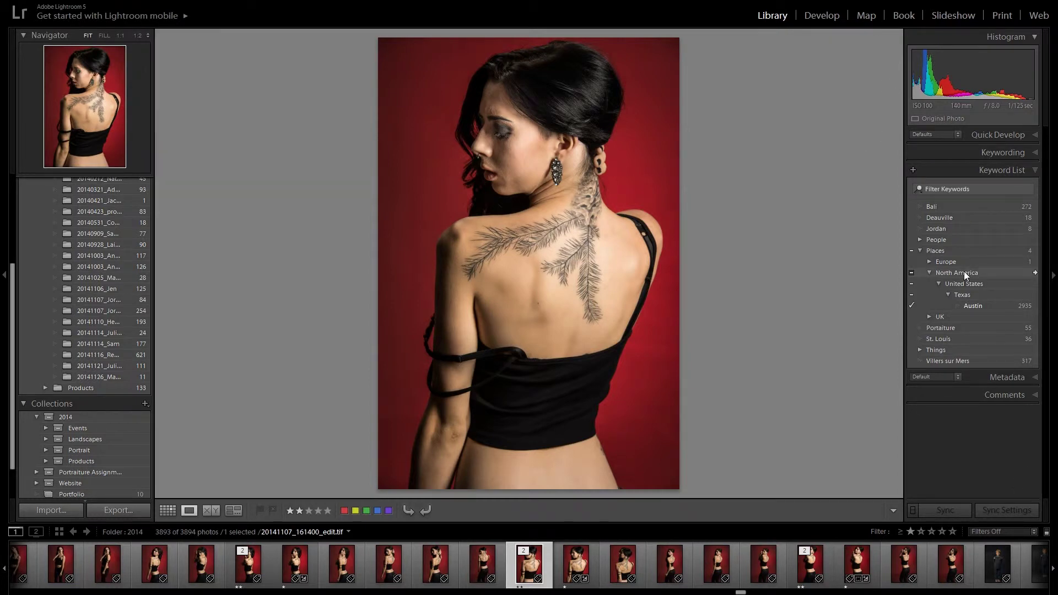
Check the options offered for creating a new keyword tag, and leave without creating one
click(914, 170)
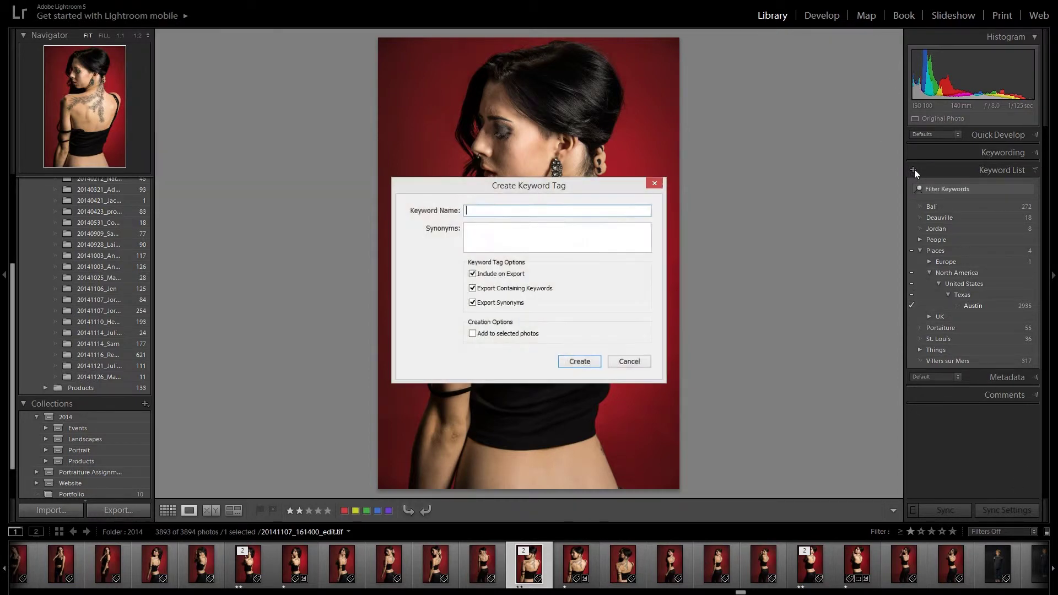
click(654, 185)
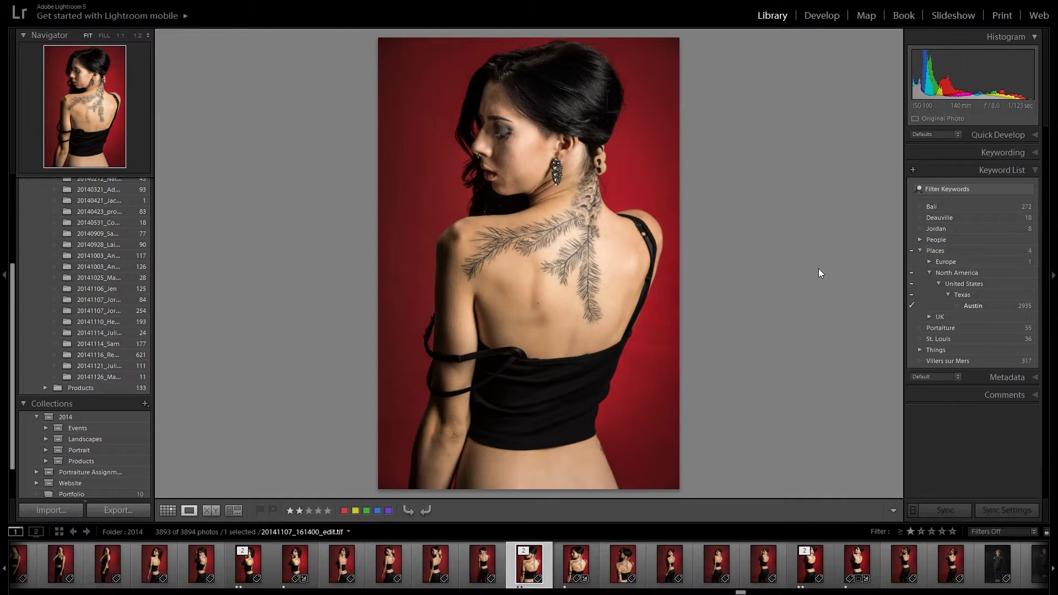
Examine the selected photo's metadata and the available metadata display sets, keeping the Default set
click(1035, 378)
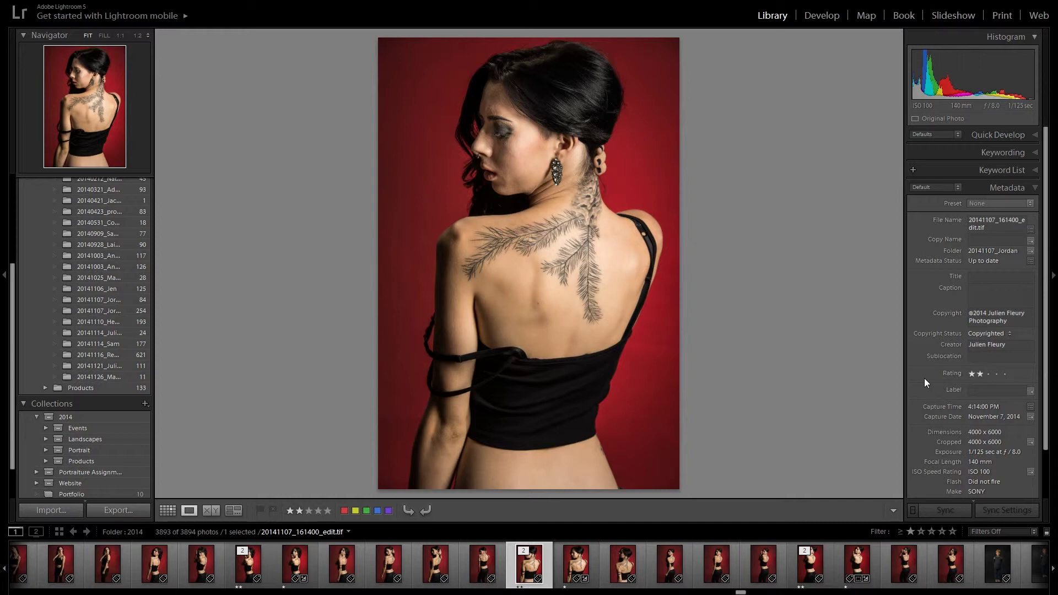
scroll(928, 435, down, 1)
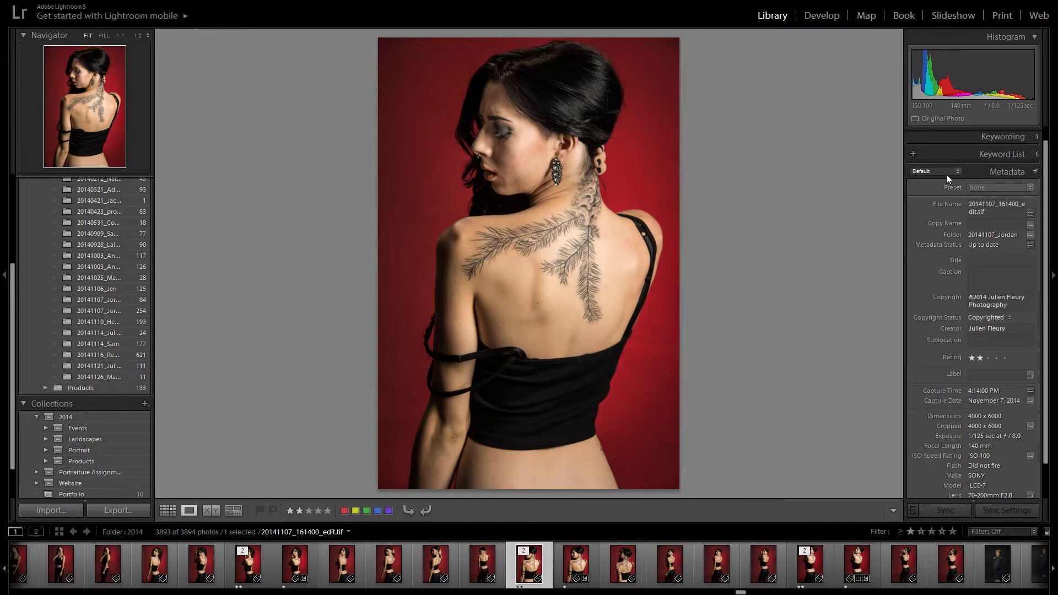
scroll(972, 362, down, 2)
scroll(959, 374, up, 3)
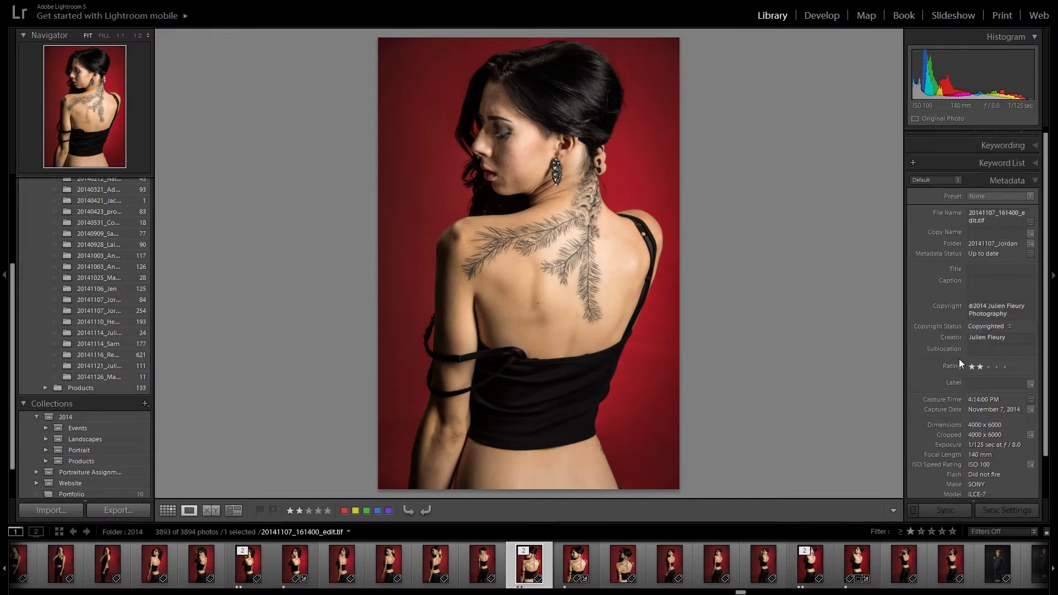
click(940, 178)
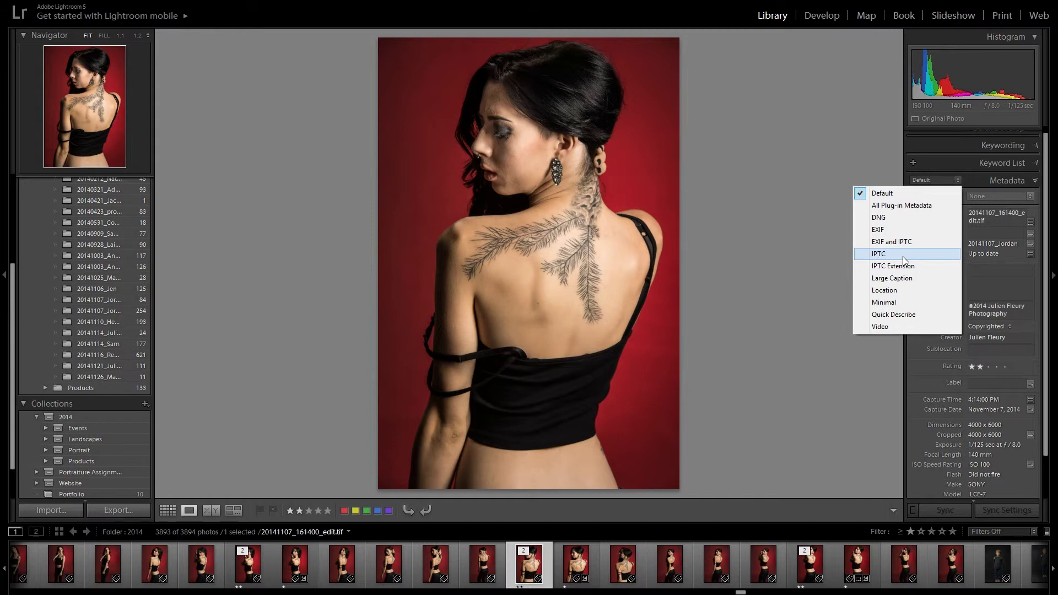
click(928, 376)
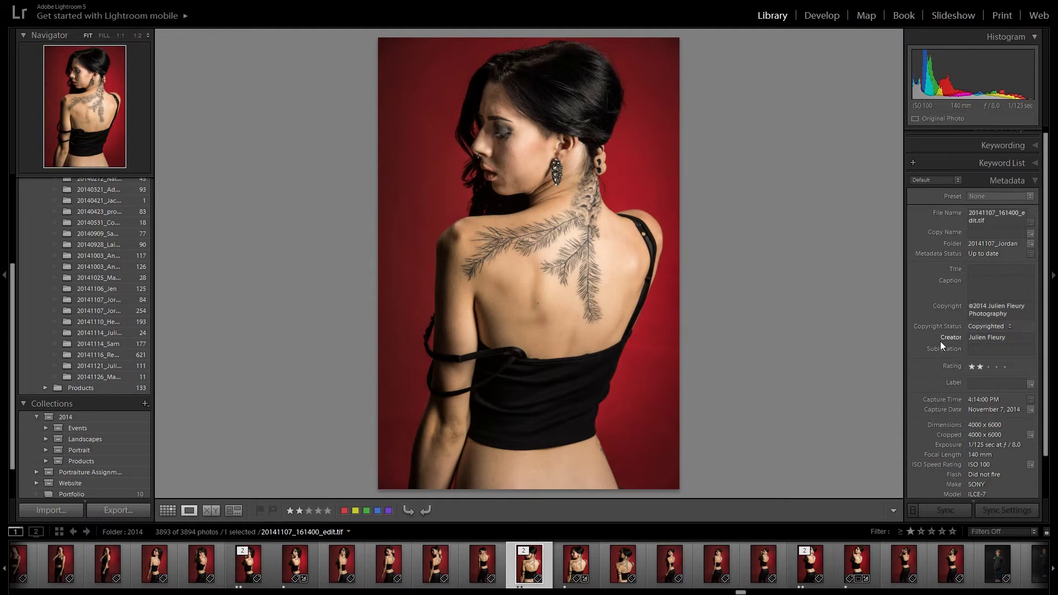
scroll(937, 340, up, 1)
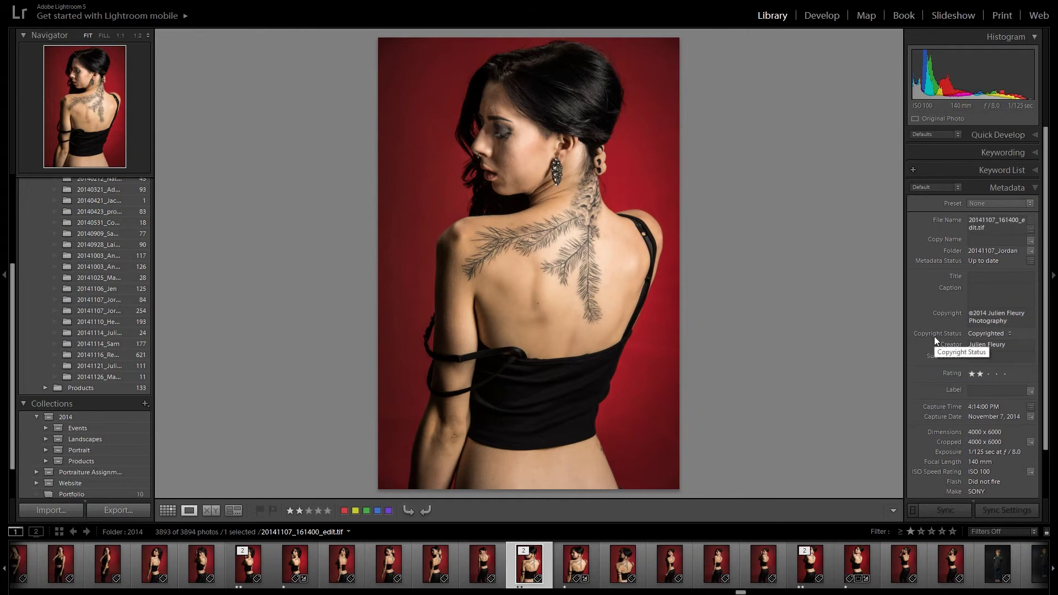